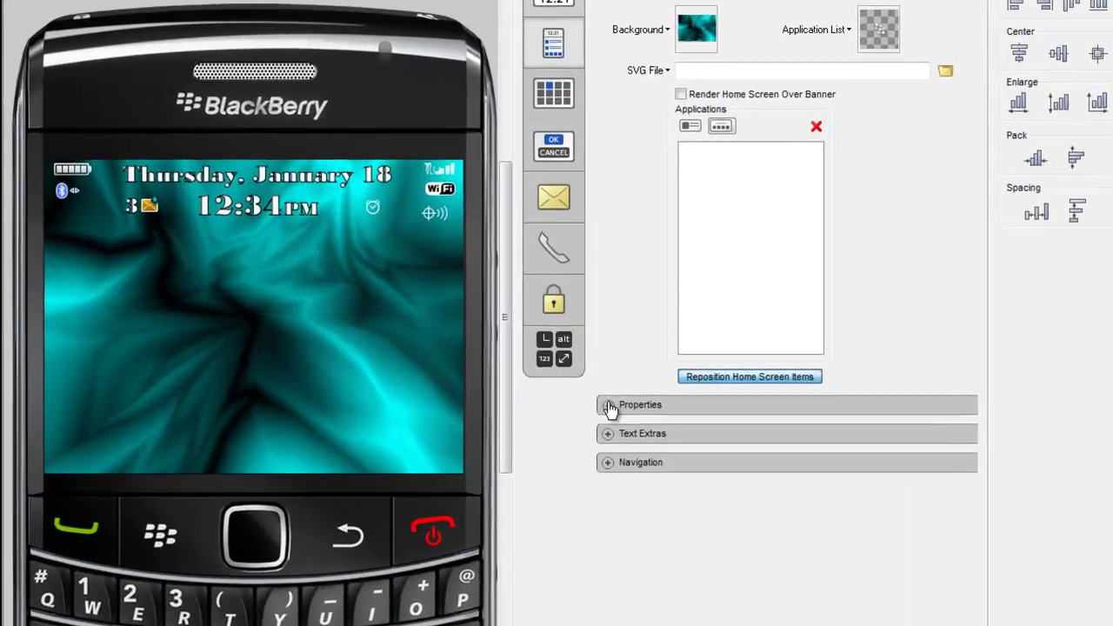
Expand the home screen's Properties section and add a first Zen application icon
{"action": "left_click", "coordinate": [592, 375]}
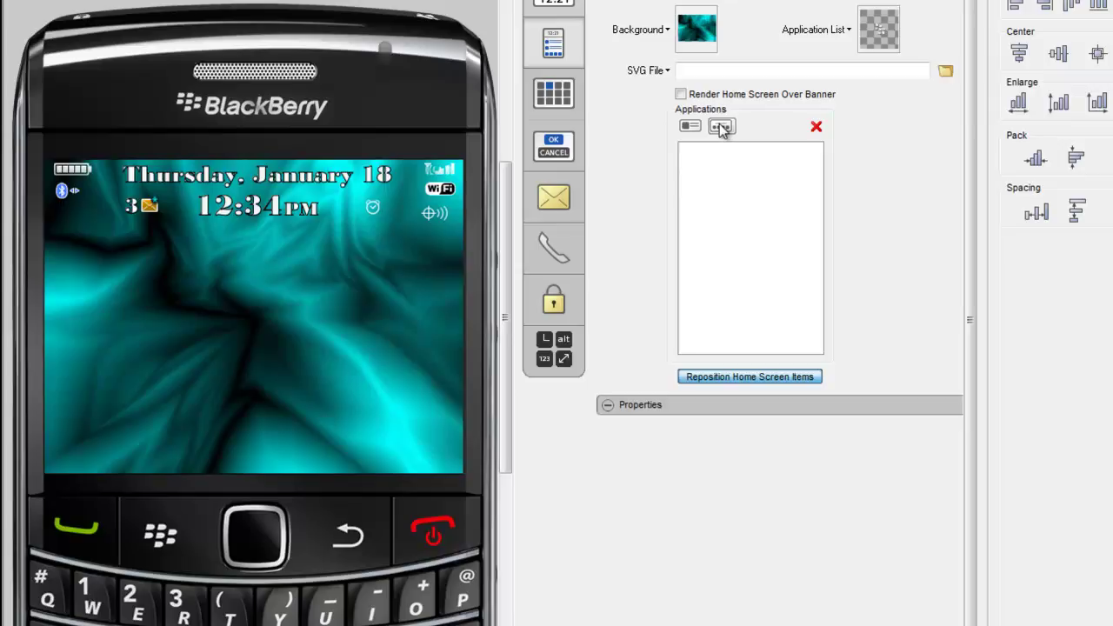
{"action": "left_click", "coordinate": [720, 128]}
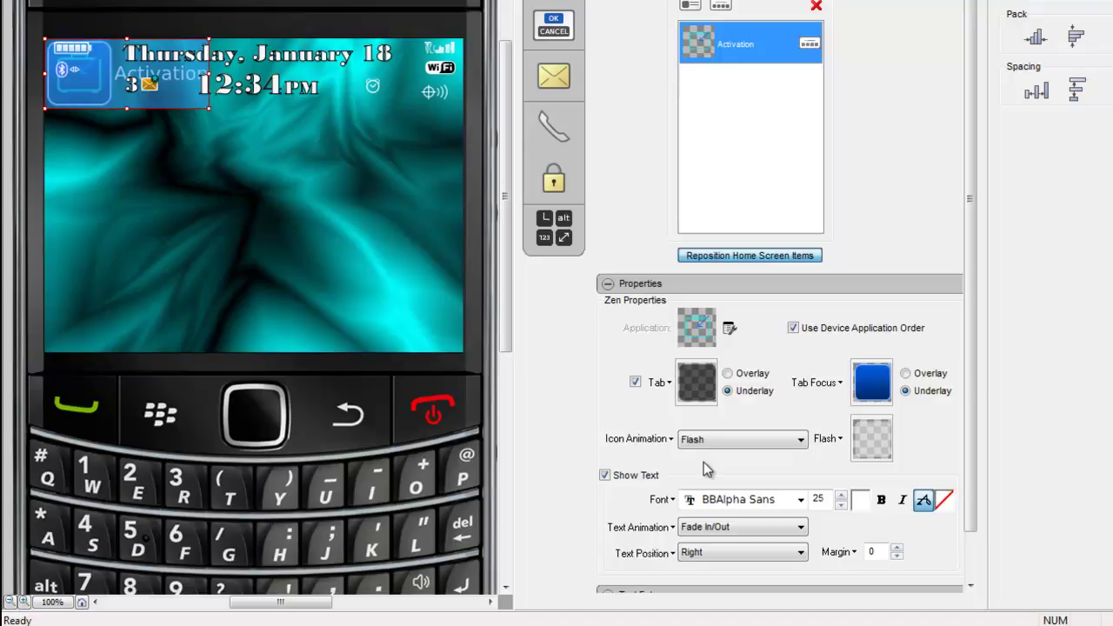
Keep the Activation icon's Tab enabled and set its Tab and Tab Focus images to Trans Icon.png from Icon Packs Current
{"action": "left_click", "coordinate": [635, 381]}
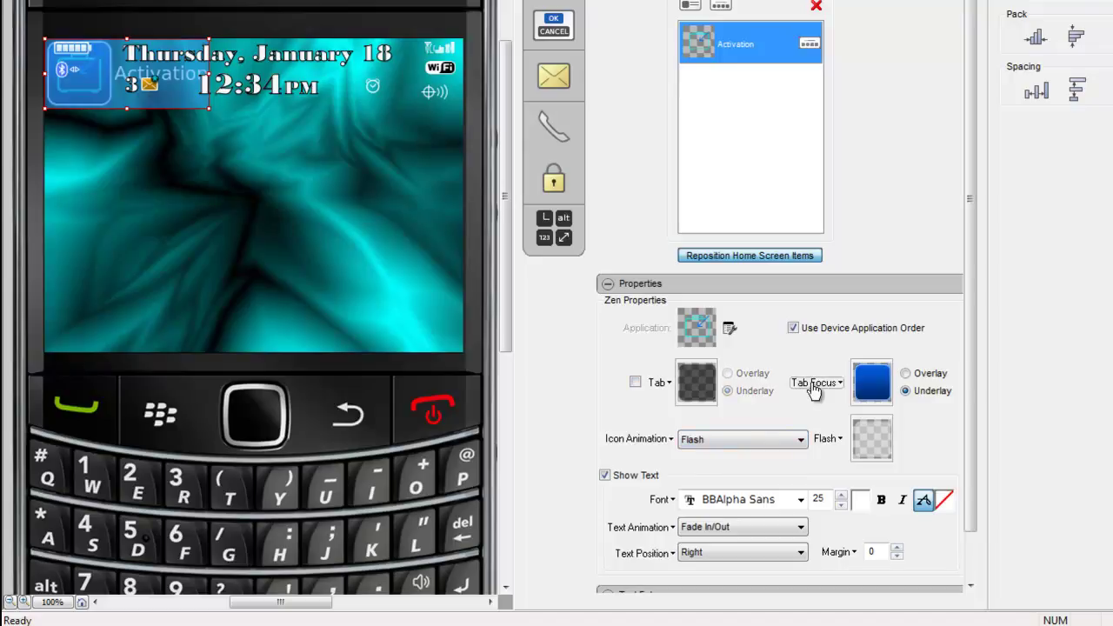
{"action": "left_click", "coordinate": [635, 383]}
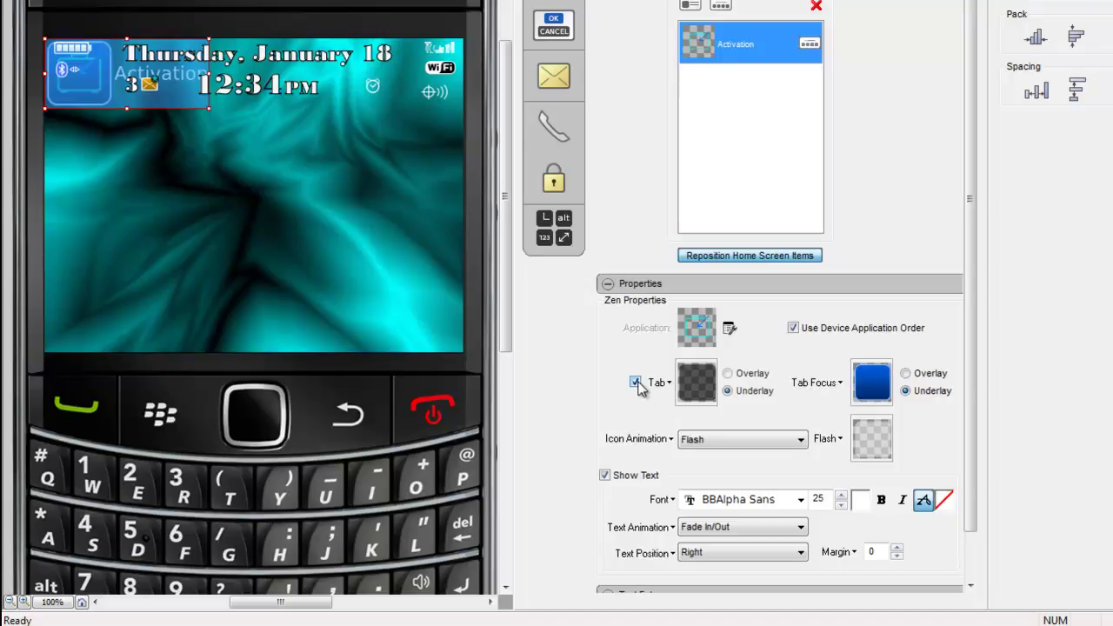
{"action": "left_click", "coordinate": [698, 388]}
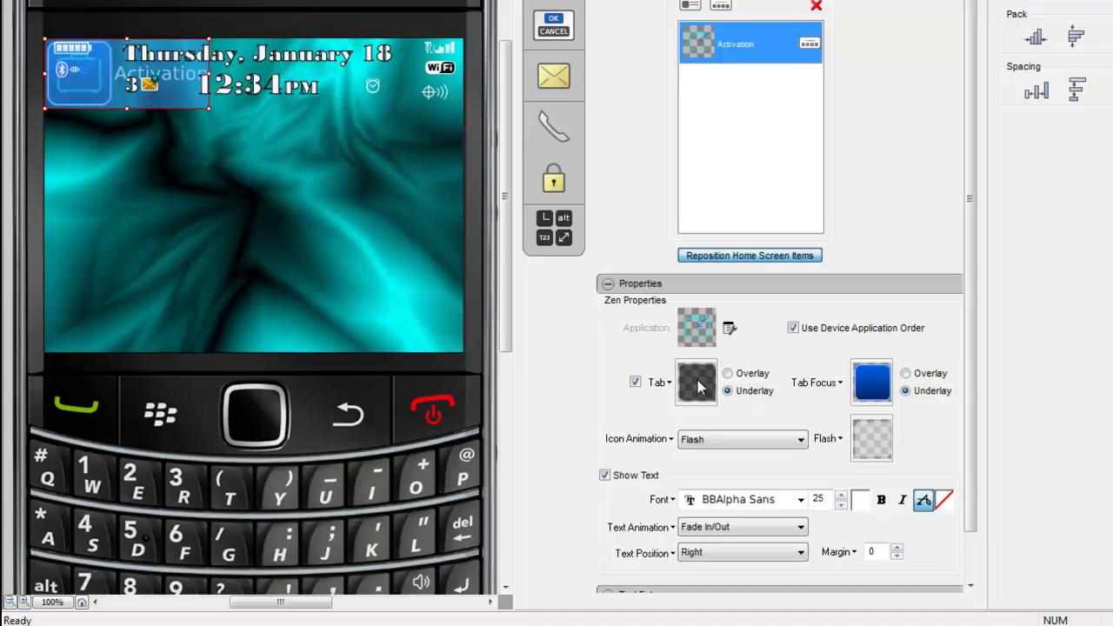
{"action": "left_click", "coordinate": [972, 8]}
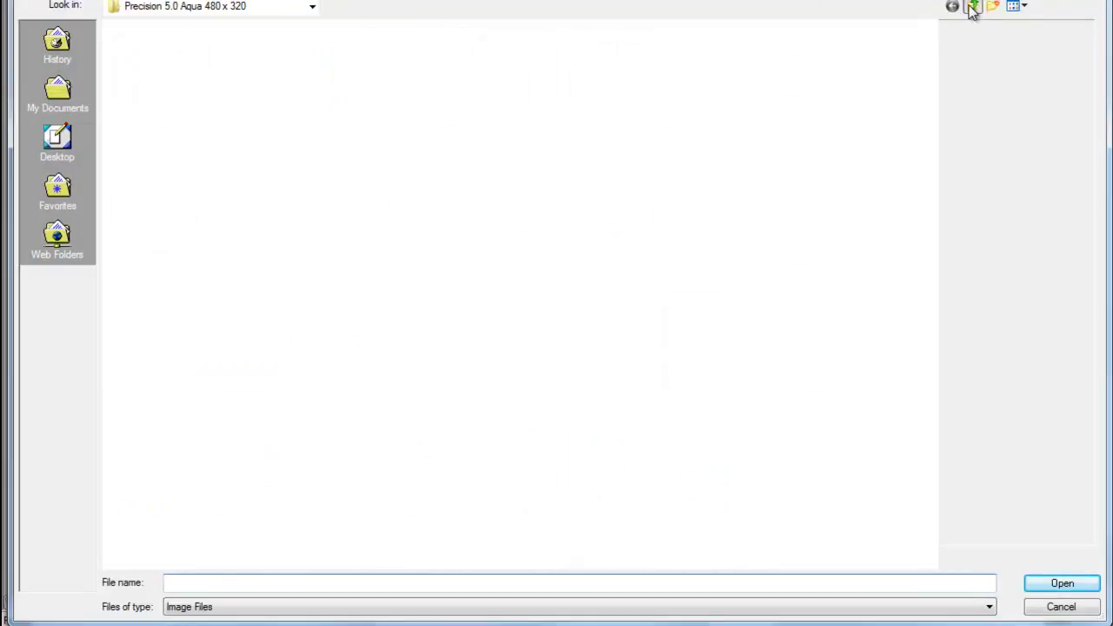
{"action": "left_click", "coordinate": [972, 8]}
{"action": "left_click", "coordinate": [163, 248]}
{"action": "double_click", "coordinate": [164, 248]}
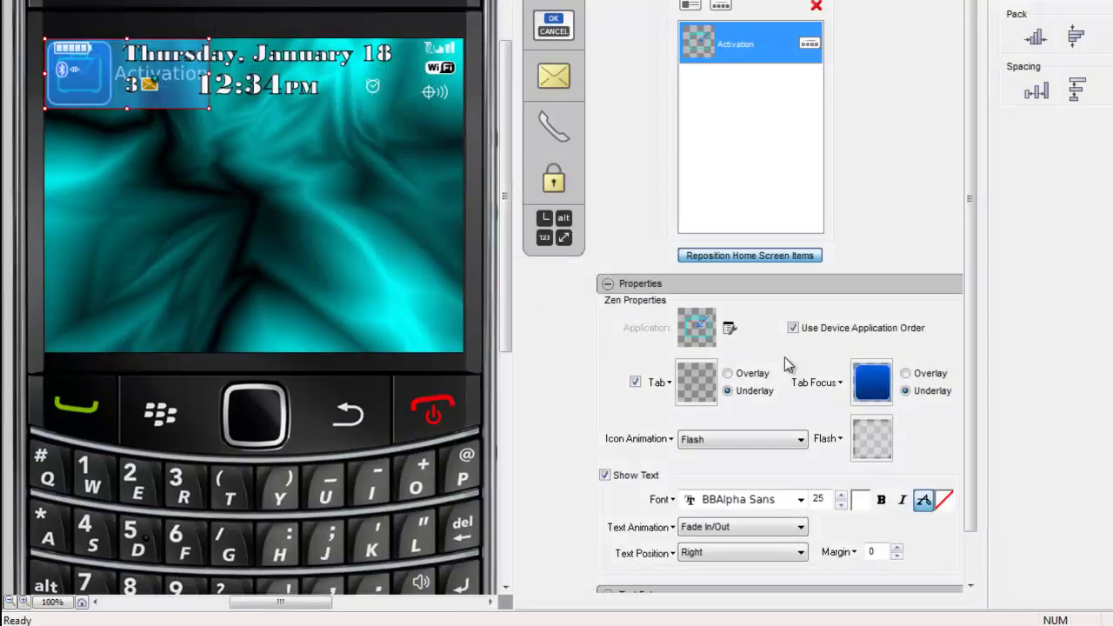
{"action": "left_click", "coordinate": [872, 382]}
{"action": "left_click", "coordinate": [161, 248]}
{"action": "double_click", "coordinate": [161, 247]}
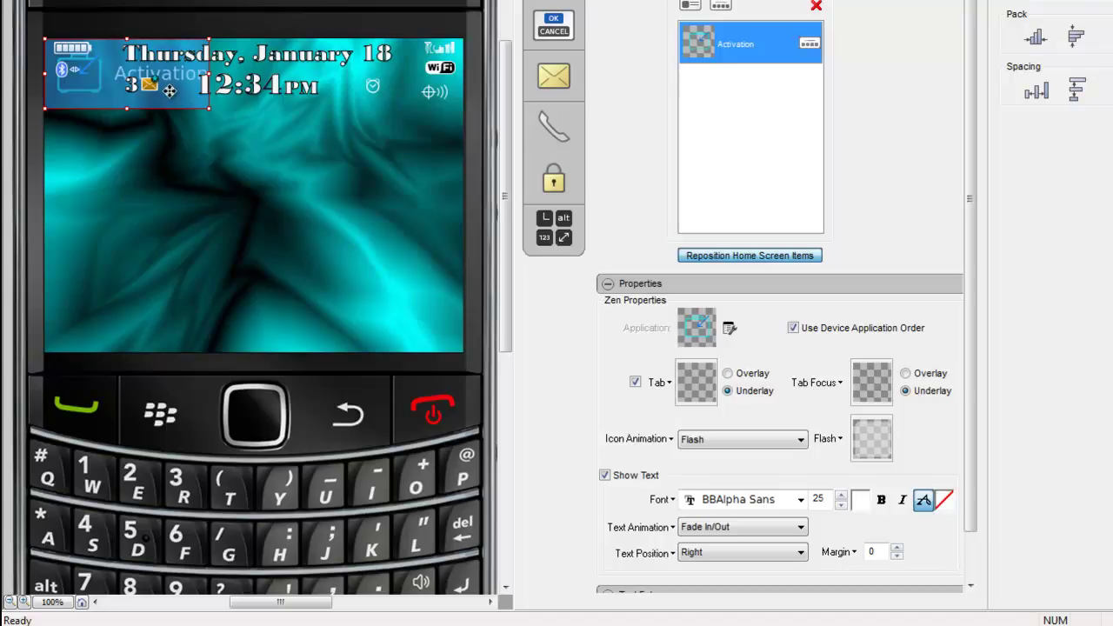
Move the Activation icon below the banner's status indicators and turn off its text label
{"action": "left_click_drag", "start_coordinate": [172, 87], "coordinate": [174, 146]}
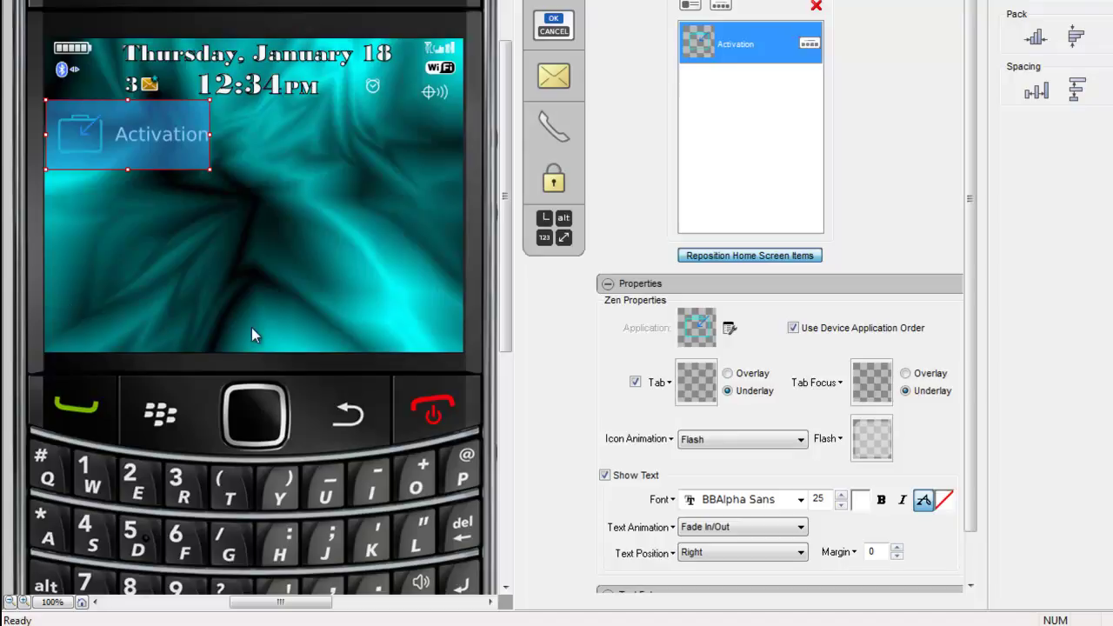
{"action": "left_click", "coordinate": [605, 476]}
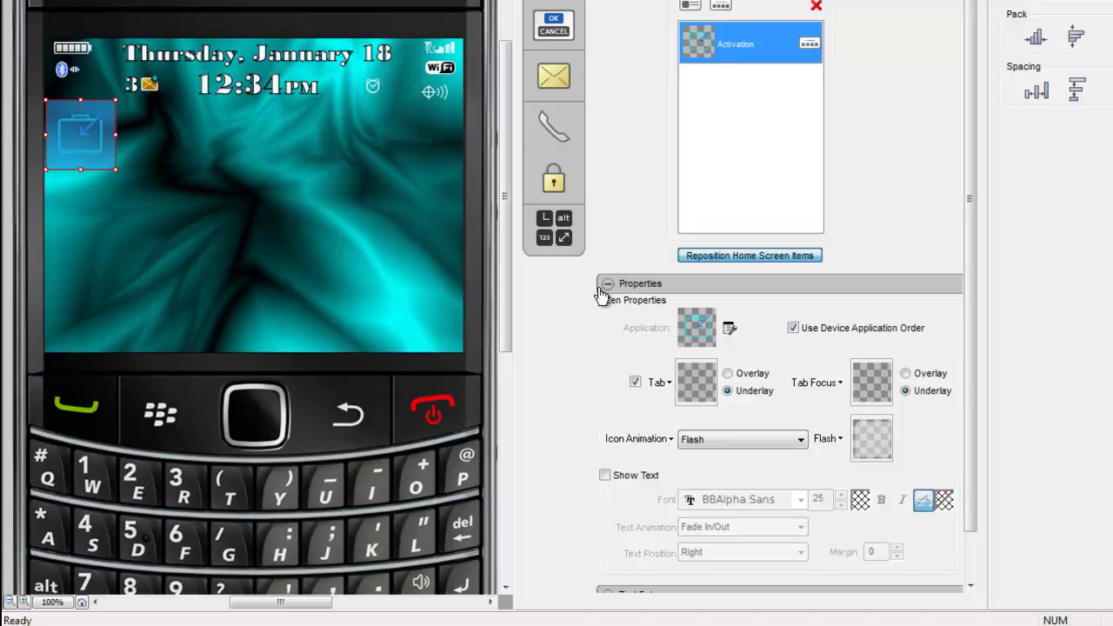
Enable Status Text in the Text Extras for the home screen
{"action": "left_click", "coordinate": [607, 284]}
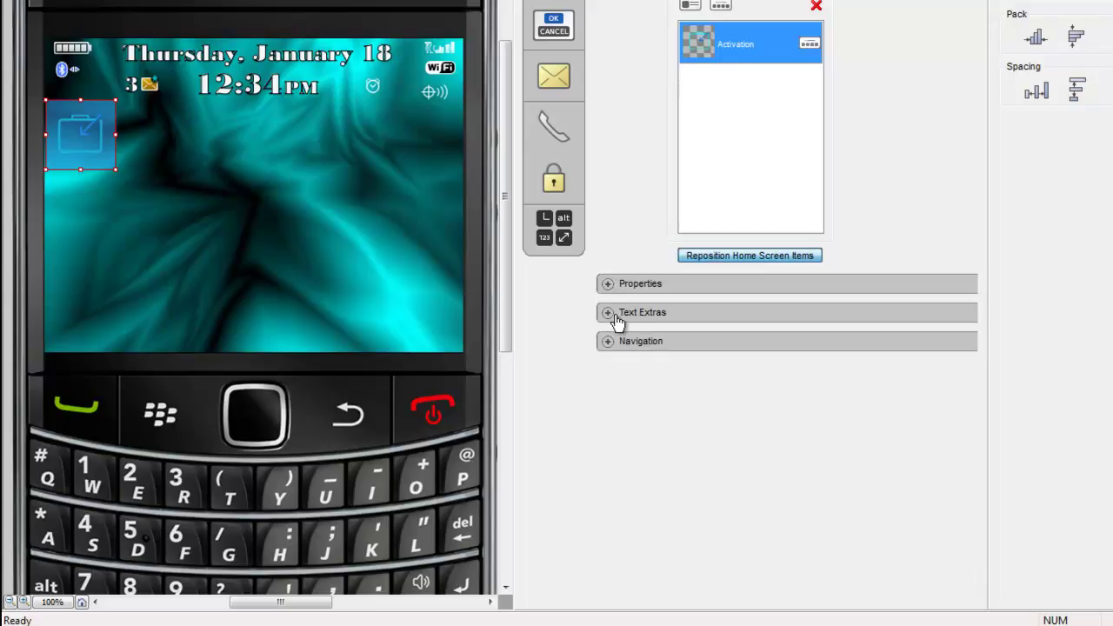
{"action": "left_click", "coordinate": [609, 315]}
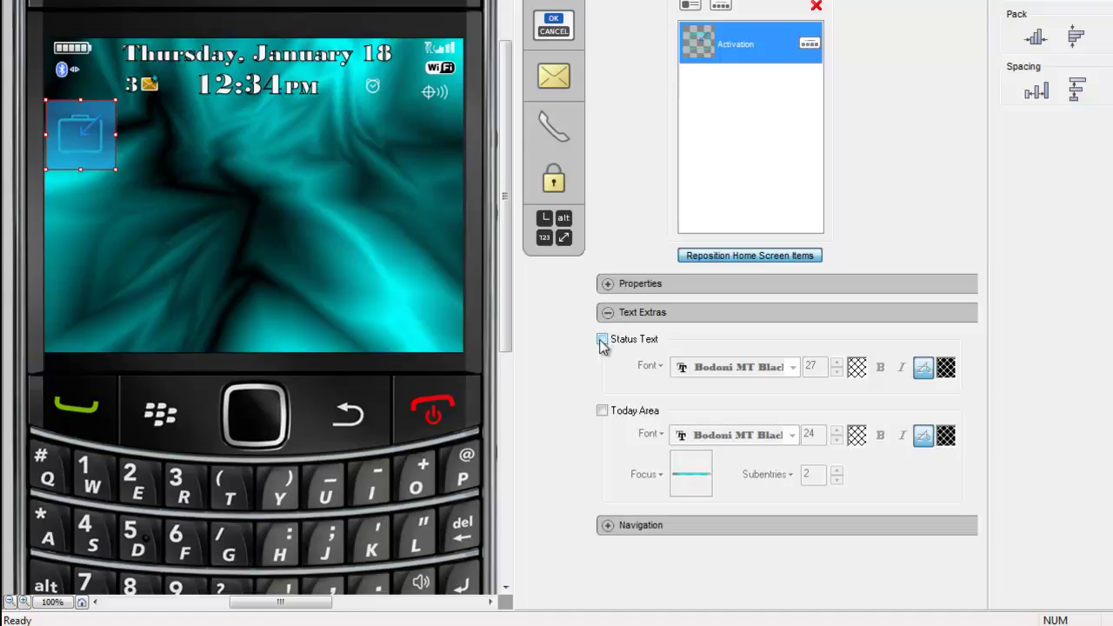
{"action": "left_click", "coordinate": [601, 339]}
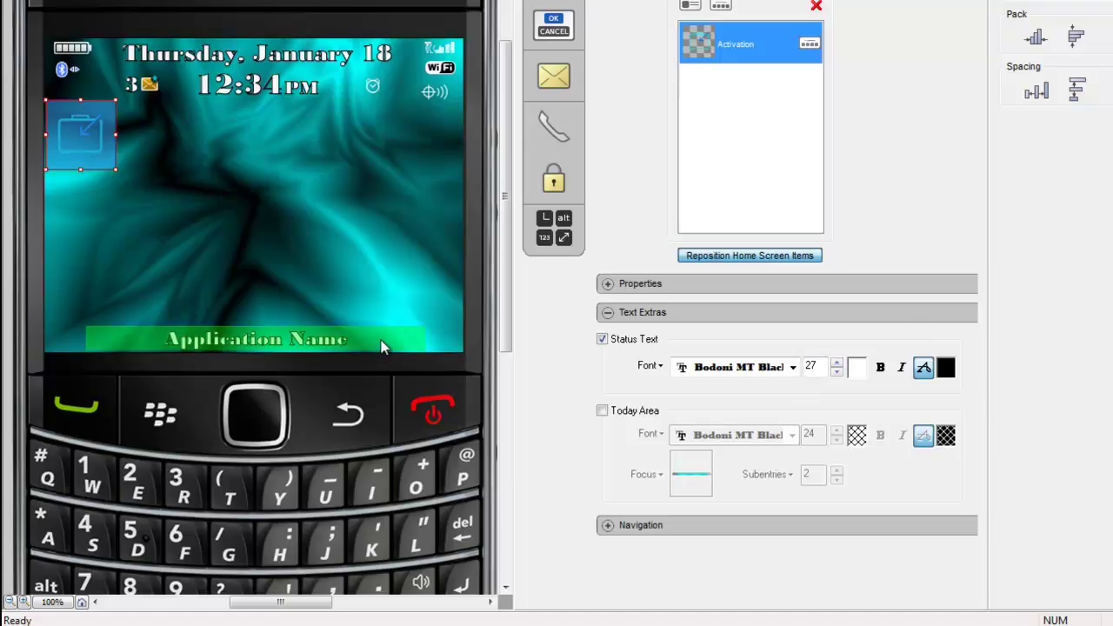
{"action": "left_click_drag", "start_coordinate": [112, 126], "coordinate": [159, 309]}
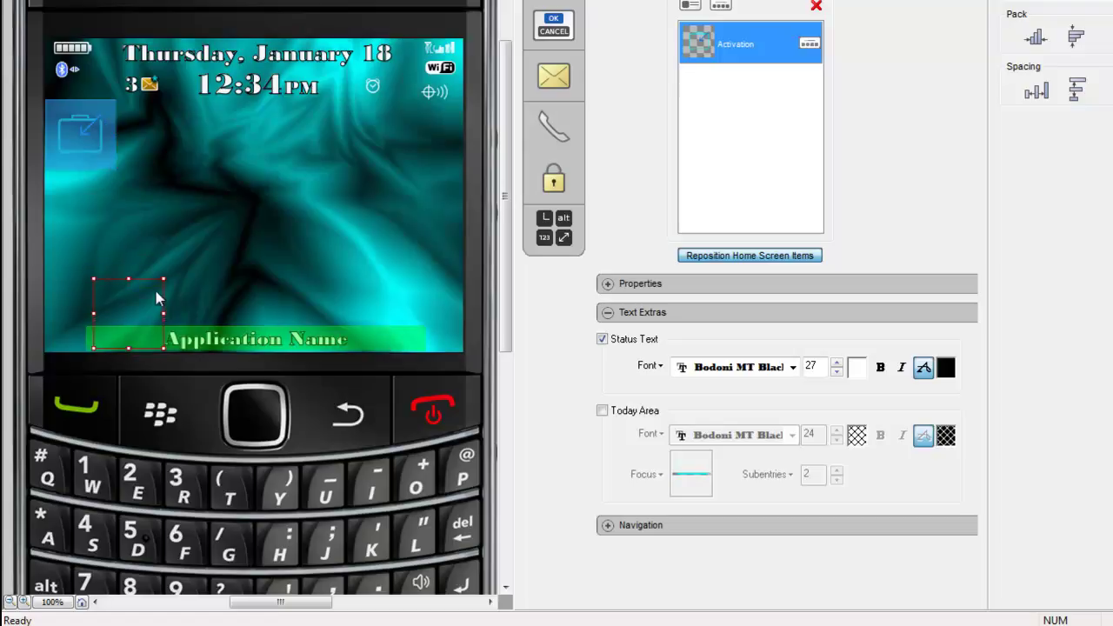
{"action": "left_click", "coordinate": [155, 294]}
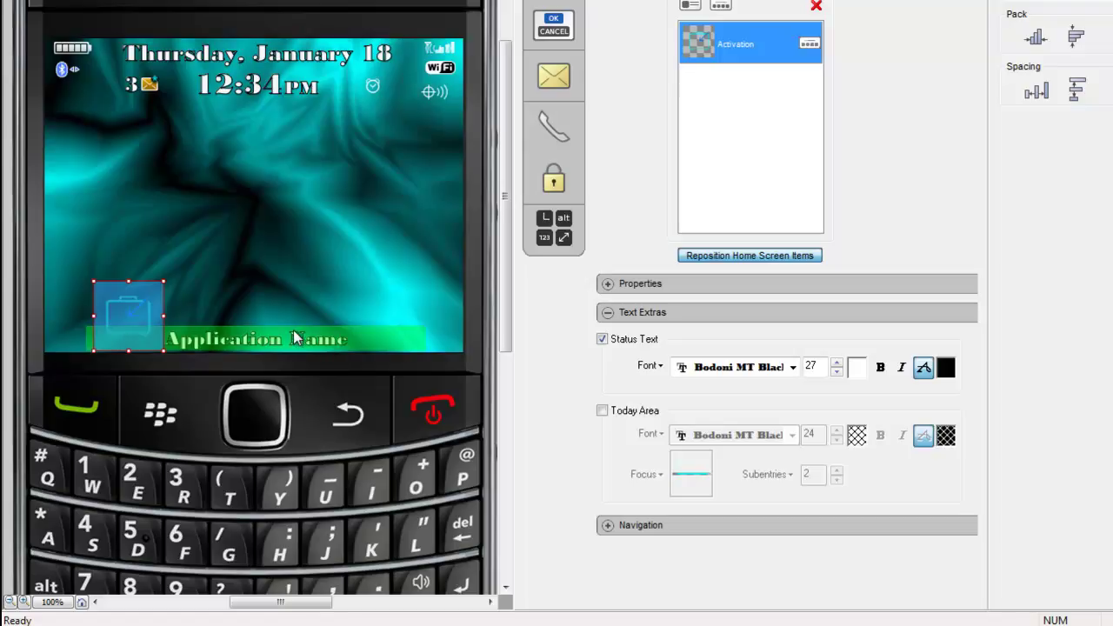
{"action": "left_click", "coordinate": [100, 106]}
{"action": "left_click", "coordinate": [102, 103]}
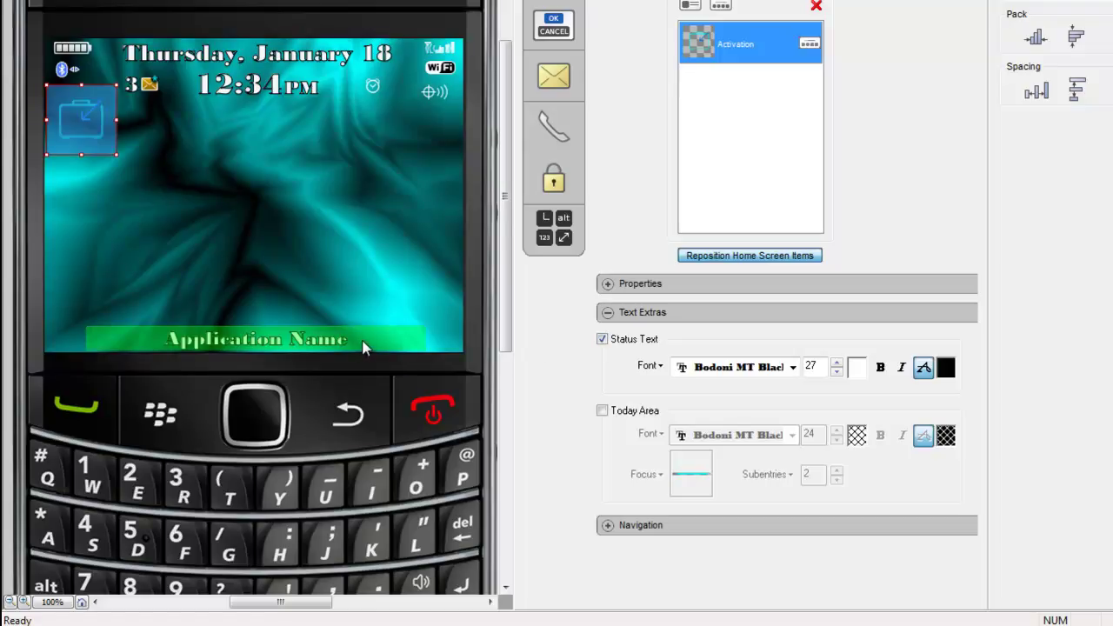
Move the Application Name status text up to about the middle of the home screen
{"action": "left_click_drag", "start_coordinate": [367, 348], "coordinate": [370, 184]}
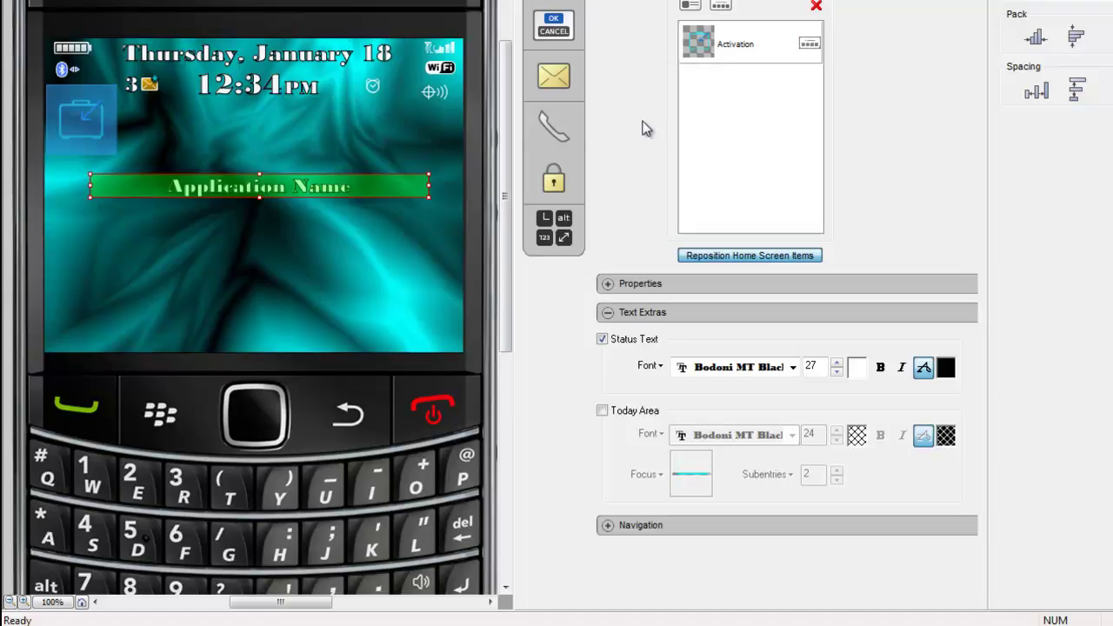
Add five more application icons to the home screen, from Messages through Calendar
{"action": "left_click", "coordinate": [720, 7]}
{"action": "left_click", "coordinate": [721, 7]}
{"action": "left_click", "coordinate": [720, 7]}
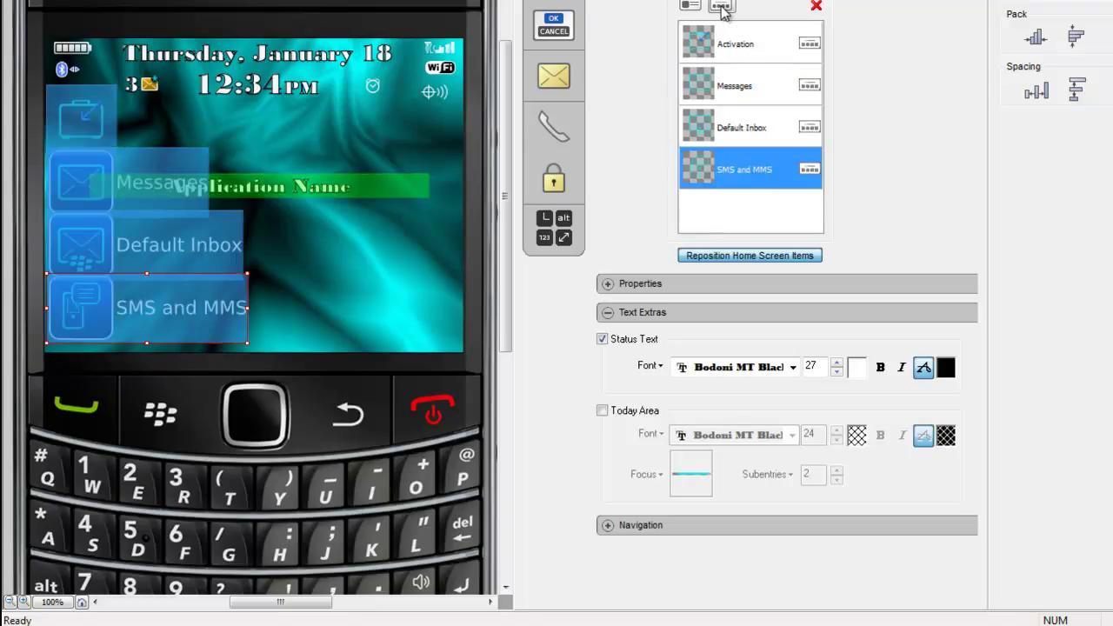
{"action": "left_click", "coordinate": [721, 7]}
{"action": "left_click", "coordinate": [721, 7]}
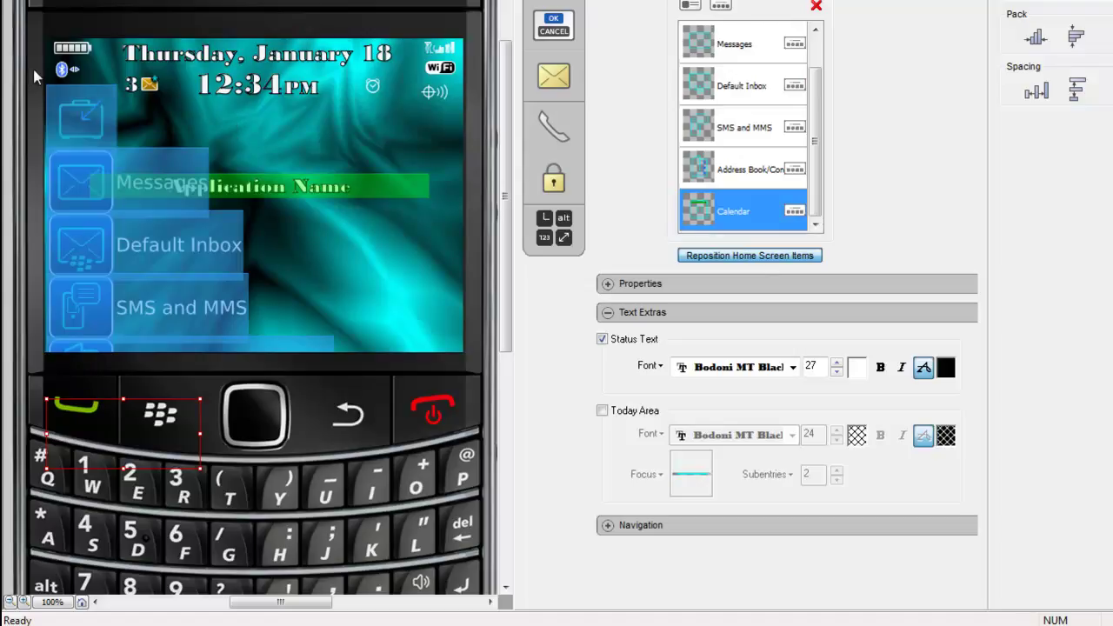
Select all six application icons and set their Tab and Tab Focus images to Trans Icon.png
{"action": "left_click_drag", "start_coordinate": [32, 66], "coordinate": [139, 493]}
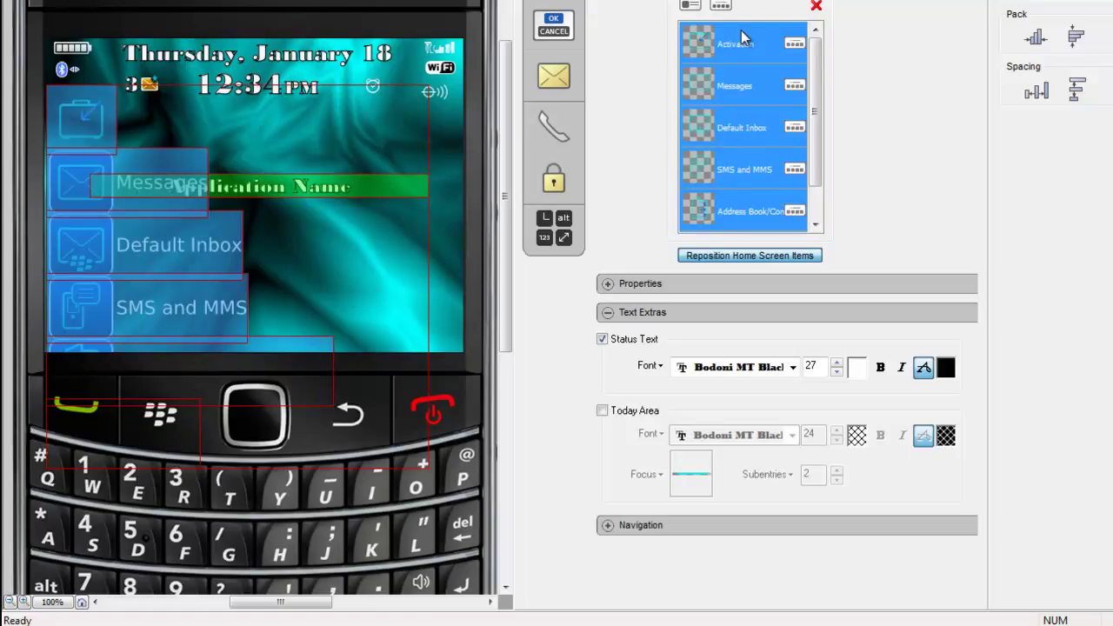
{"action": "left_click", "coordinate": [607, 284]}
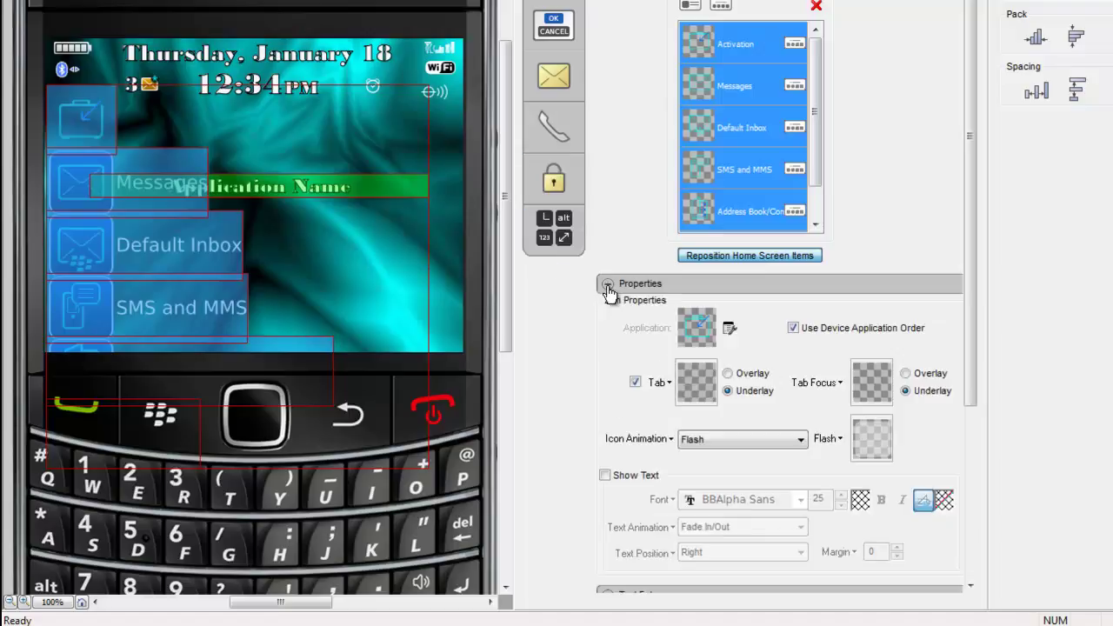
{"action": "left_click", "coordinate": [695, 396]}
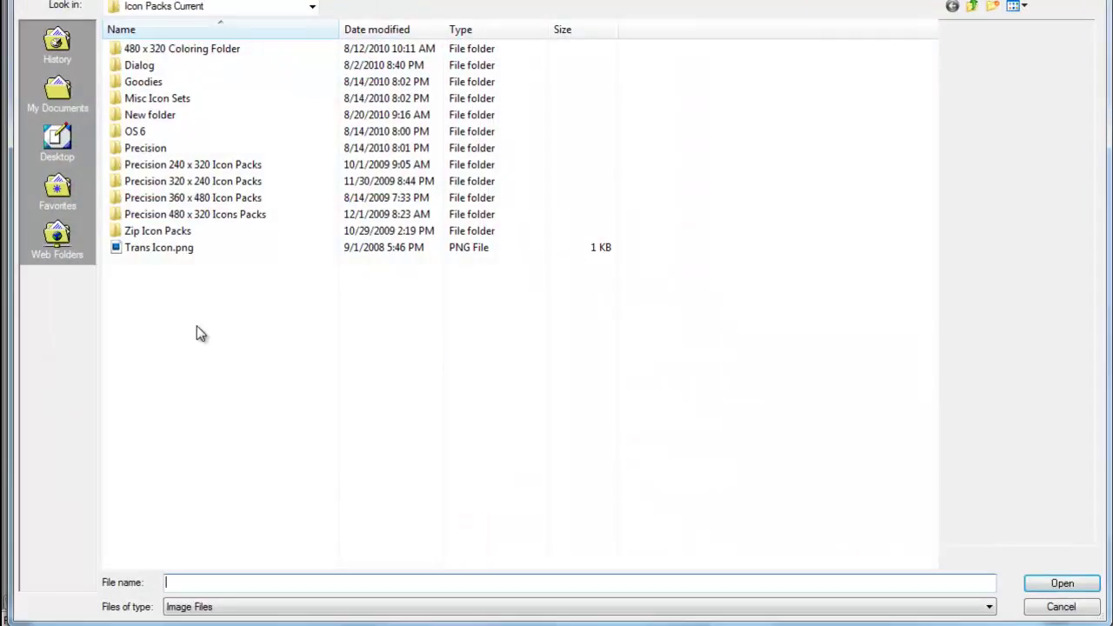
{"action": "double_click", "coordinate": [161, 250]}
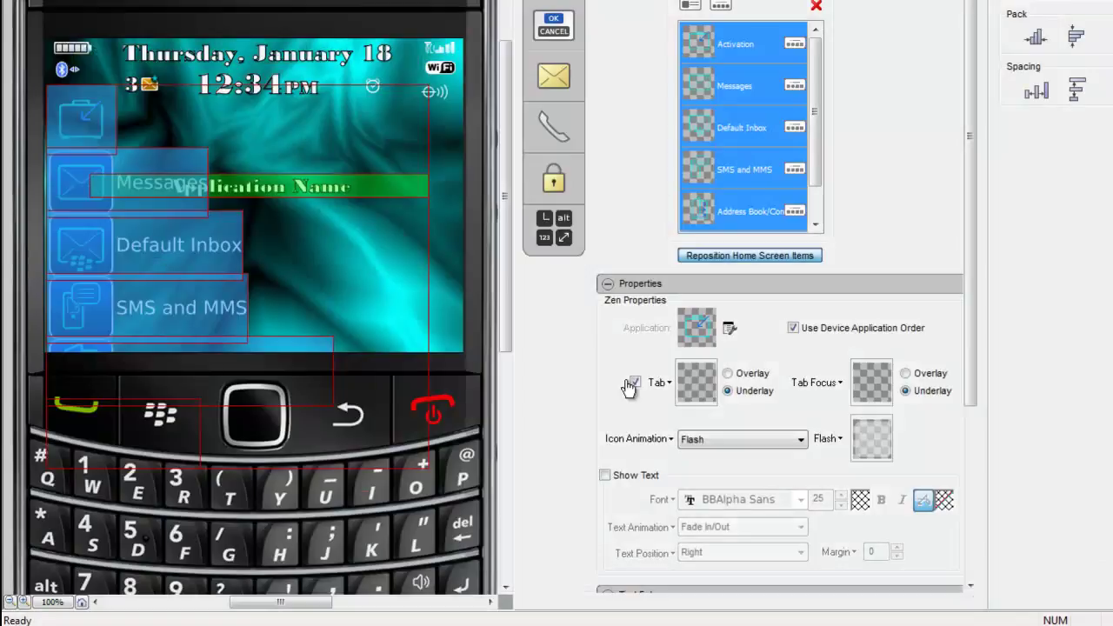
{"action": "left_click", "coordinate": [886, 380]}
{"action": "double_click", "coordinate": [188, 251]}
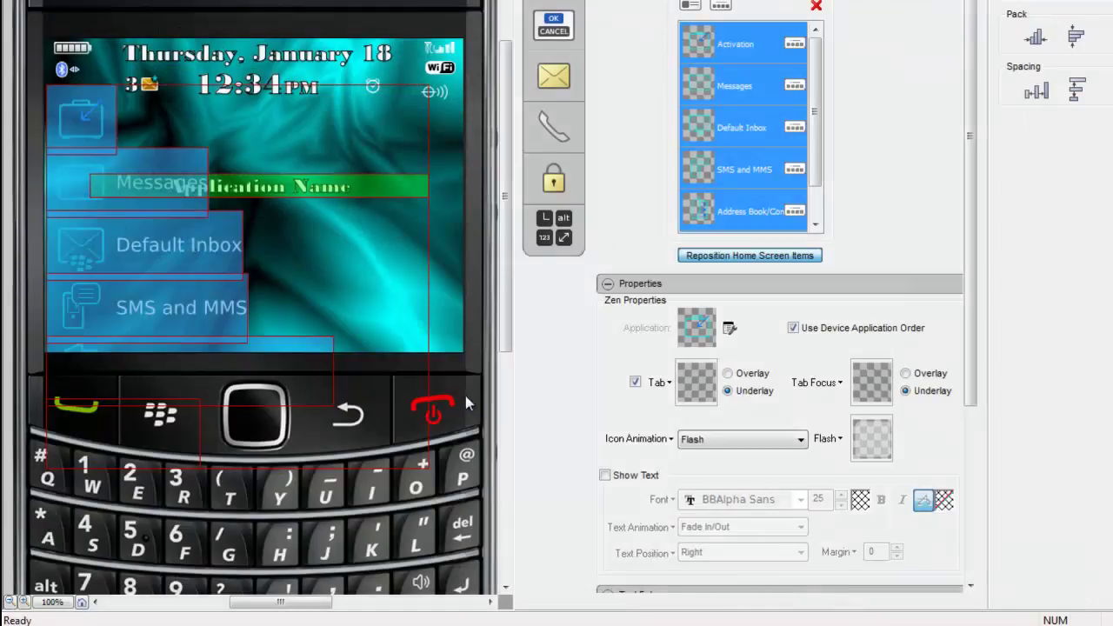
Turn off the text labels for all selected application icons, collapse the property sections and clear the canvas selection
{"action": "left_click", "coordinate": [604, 476]}
{"action": "left_click", "coordinate": [604, 475]}
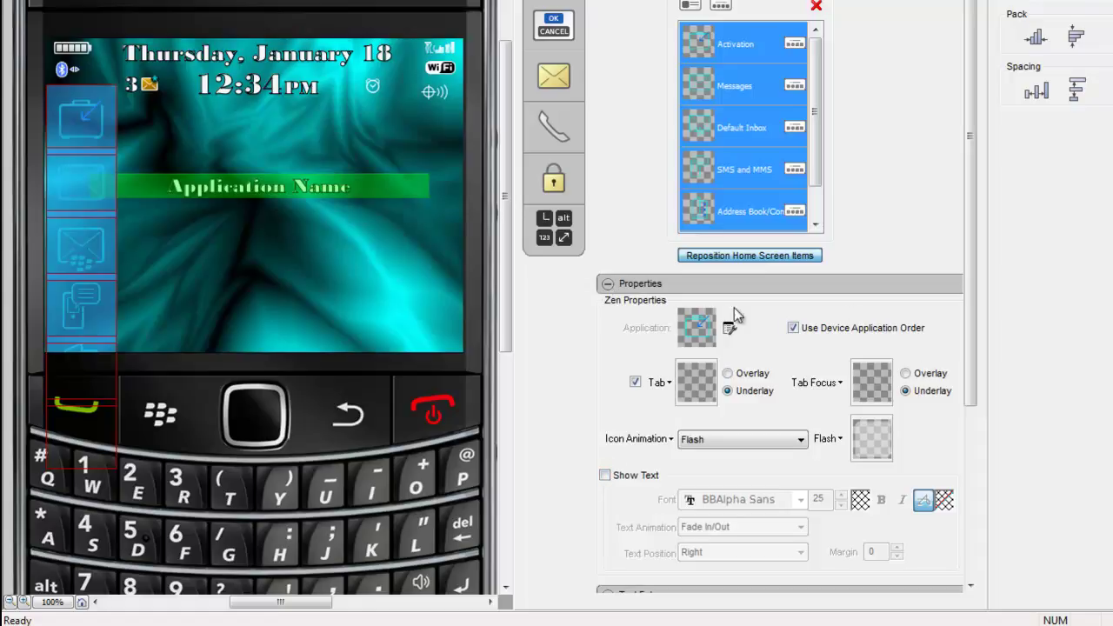
{"action": "left_click", "coordinate": [607, 284]}
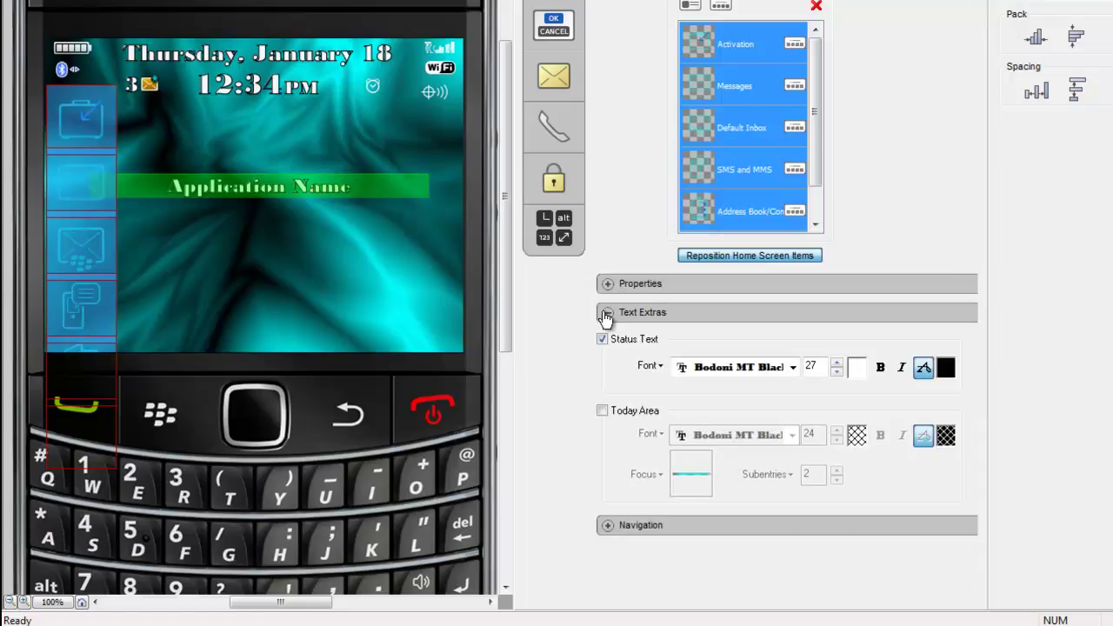
{"action": "left_click", "coordinate": [607, 313]}
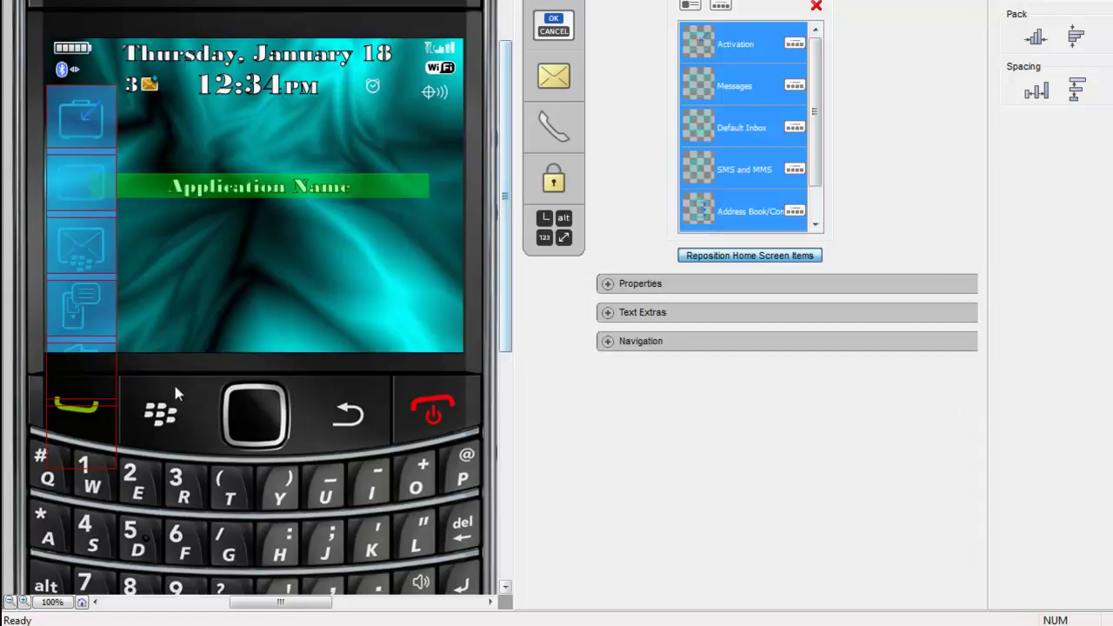
{"action": "left_click", "coordinate": [241, 300]}
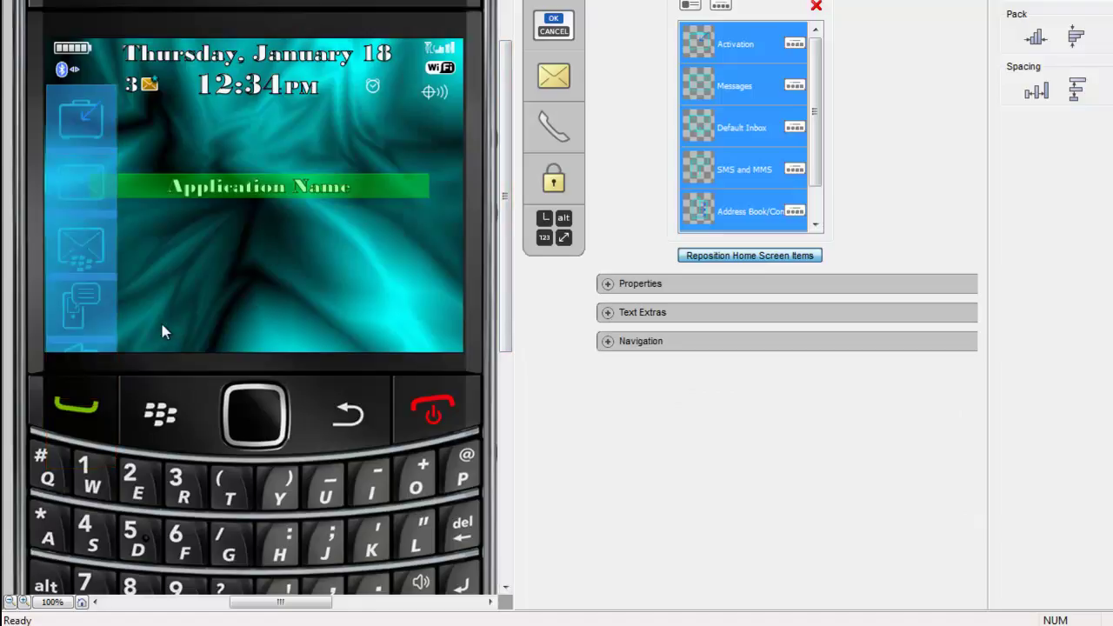
Arrange the six icons in a row along the home screen's lower edge, ordered from Activation at the left to Calendar at the right
{"action": "left_click", "coordinate": [82, 450]}
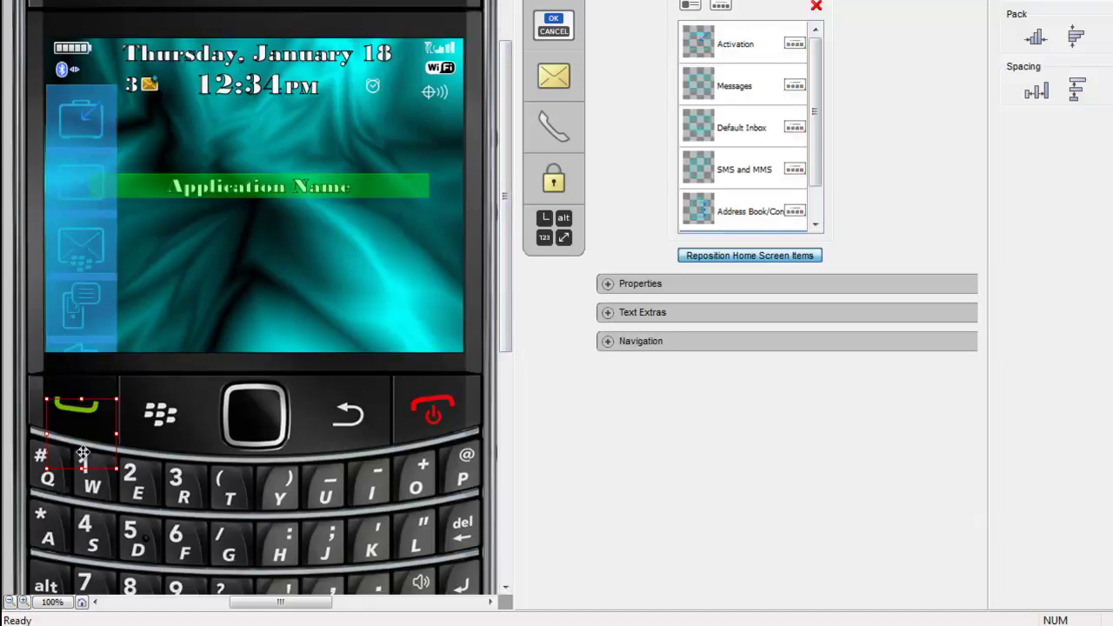
{"action": "left_click_drag", "start_coordinate": [83, 450], "coordinate": [437, 327]}
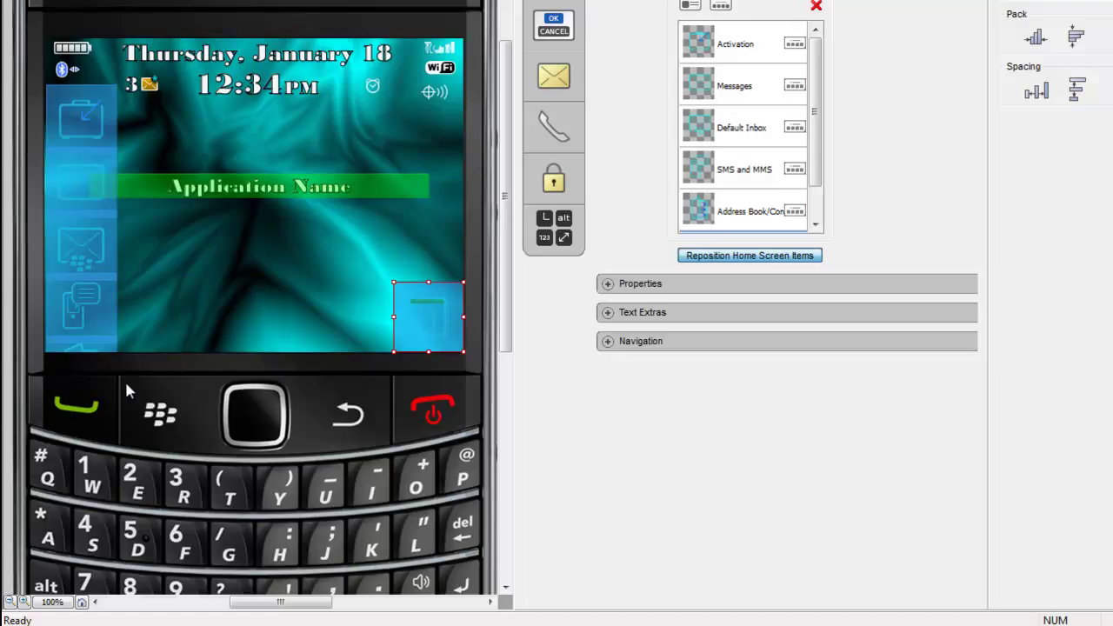
{"action": "left_click", "coordinate": [94, 382]}
{"action": "left_click_drag", "start_coordinate": [94, 381], "coordinate": [373, 327]}
{"action": "left_click_drag", "start_coordinate": [92, 320], "coordinate": [304, 331]}
{"action": "left_click_drag", "start_coordinate": [92, 257], "coordinate": [237, 322]}
{"action": "left_click_drag", "start_coordinate": [95, 214], "coordinate": [173, 333]}
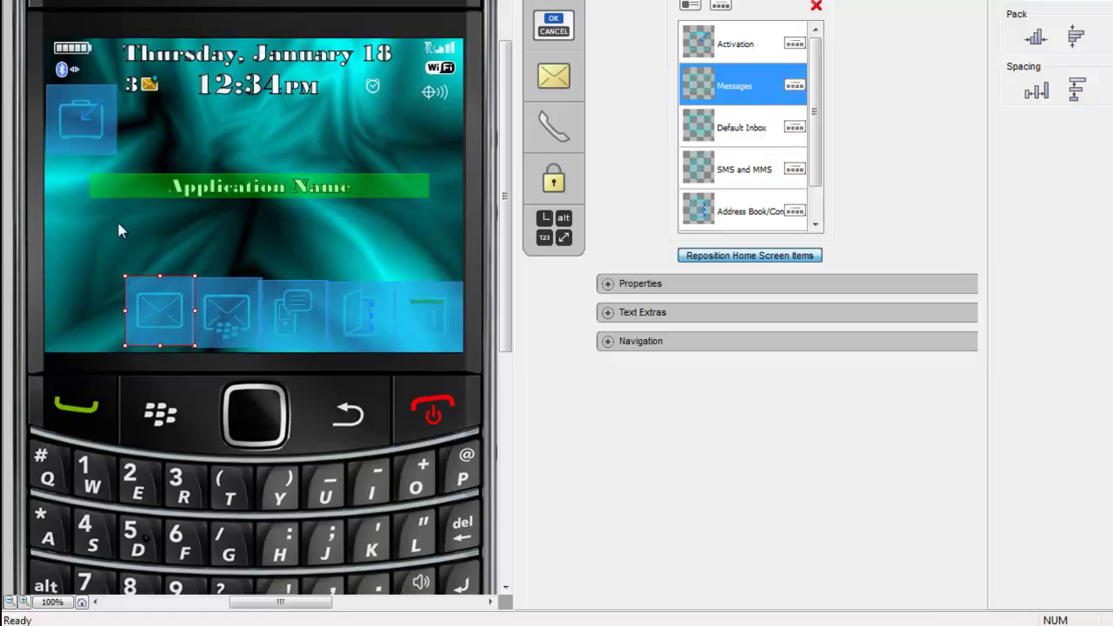
{"action": "left_click_drag", "start_coordinate": [87, 136], "coordinate": [81, 328]}
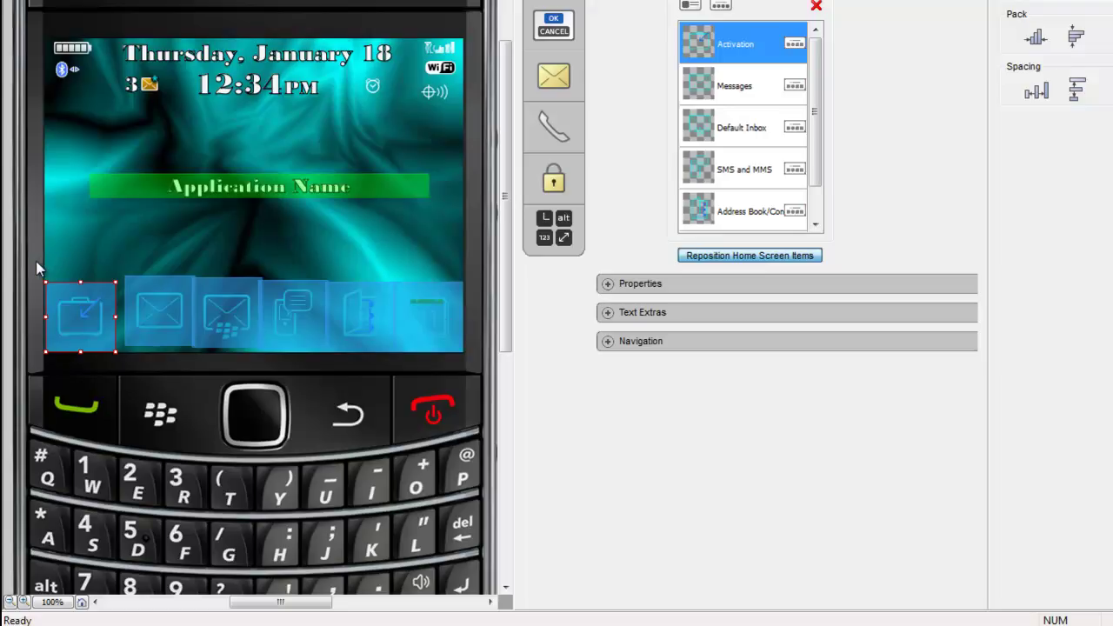
Select all six icons in the lower row and align them by their bottom edges
{"action": "left_click_drag", "start_coordinate": [35, 260], "coordinate": [472, 362]}
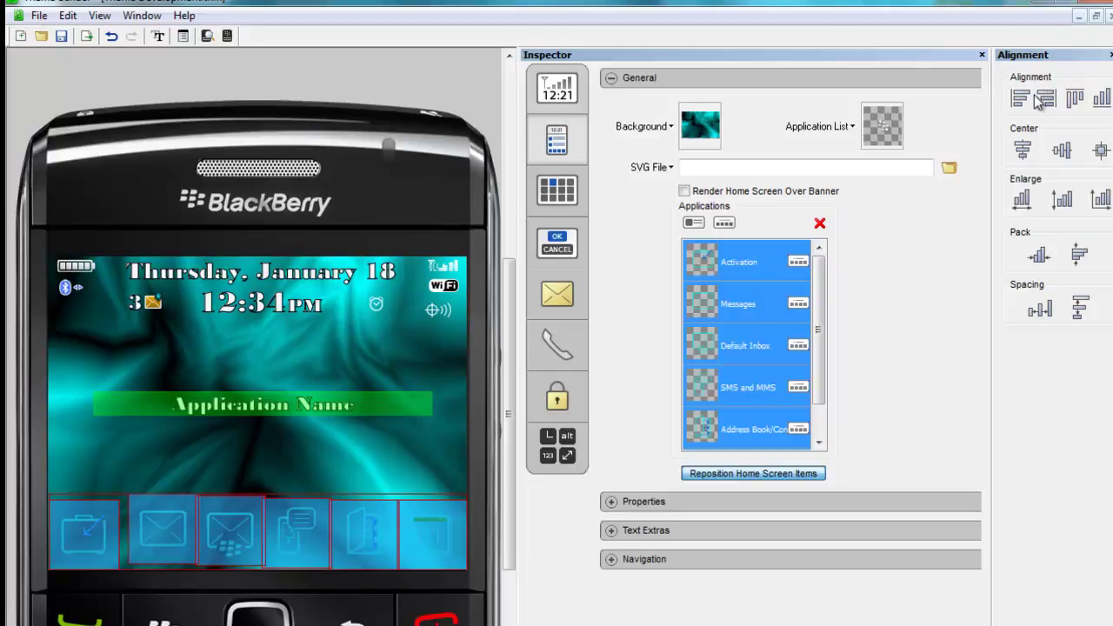
{"action": "left_click", "coordinate": [1103, 101]}
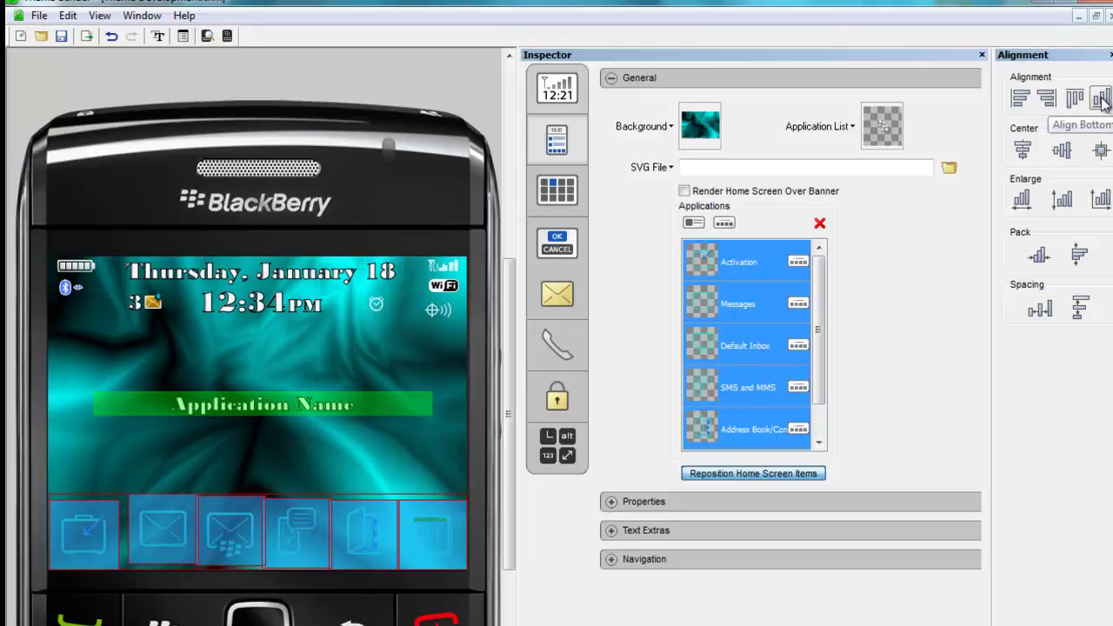
{"action": "left_click", "coordinate": [1102, 101]}
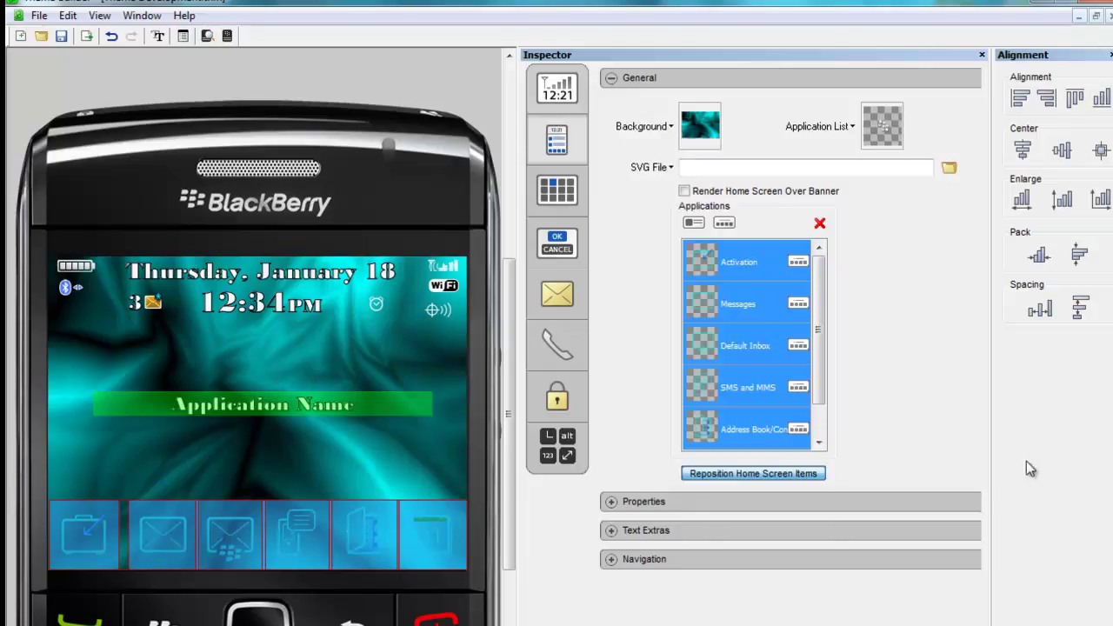
Distribute the six icons in the lower row with equal horizontal spacing and keep the whole row selected
{"action": "left_click", "coordinate": [1040, 307]}
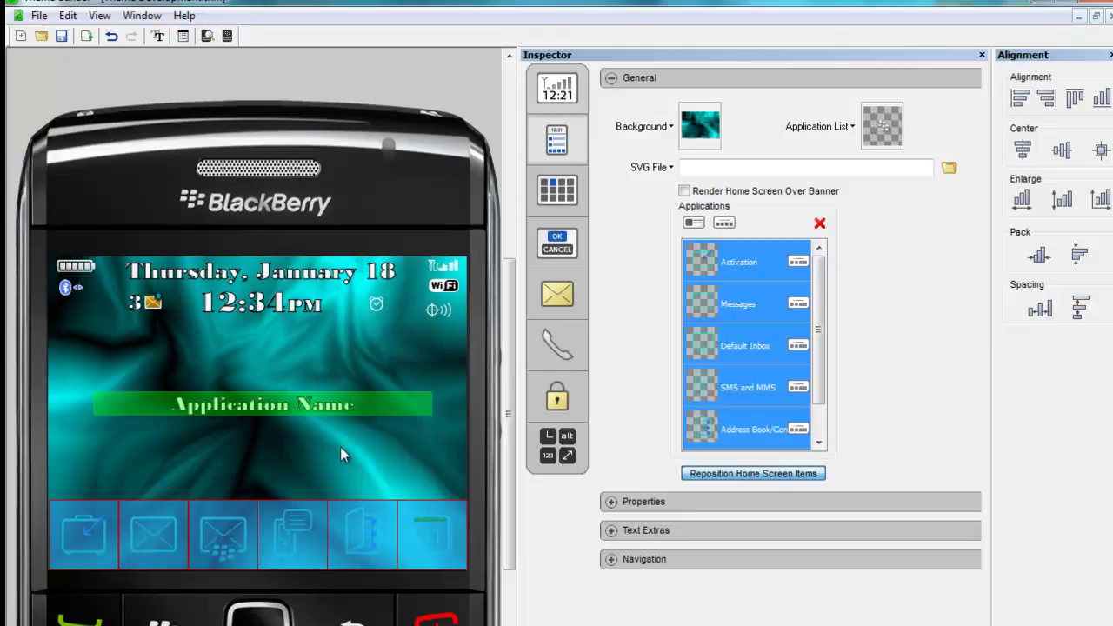
{"action": "left_click", "coordinate": [286, 454]}
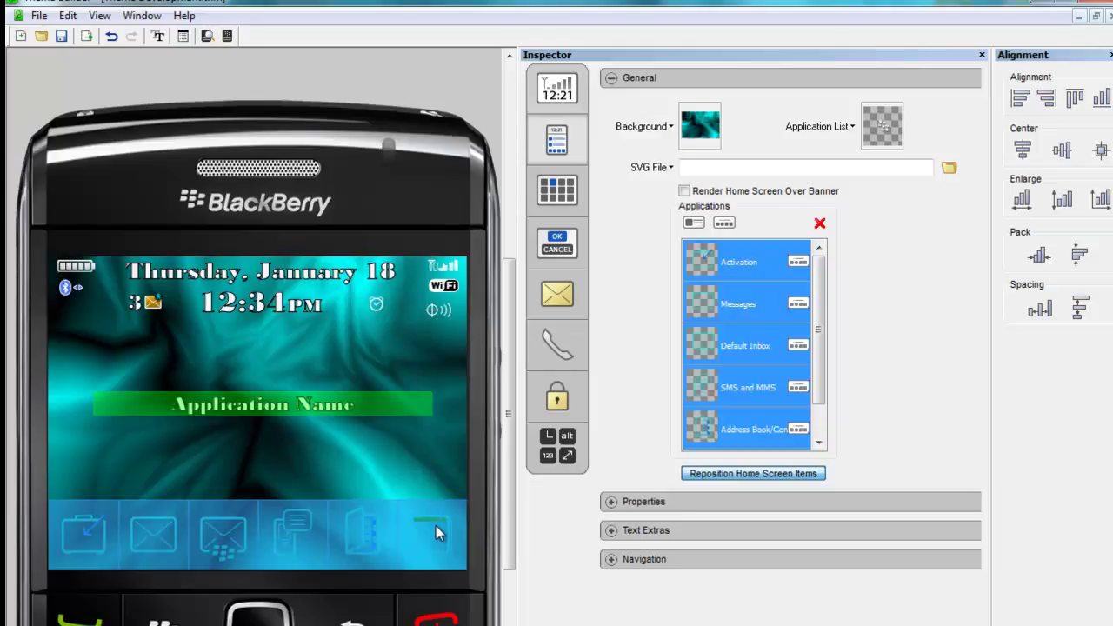
{"action": "left_click_drag", "start_coordinate": [41, 487], "coordinate": [474, 575]}
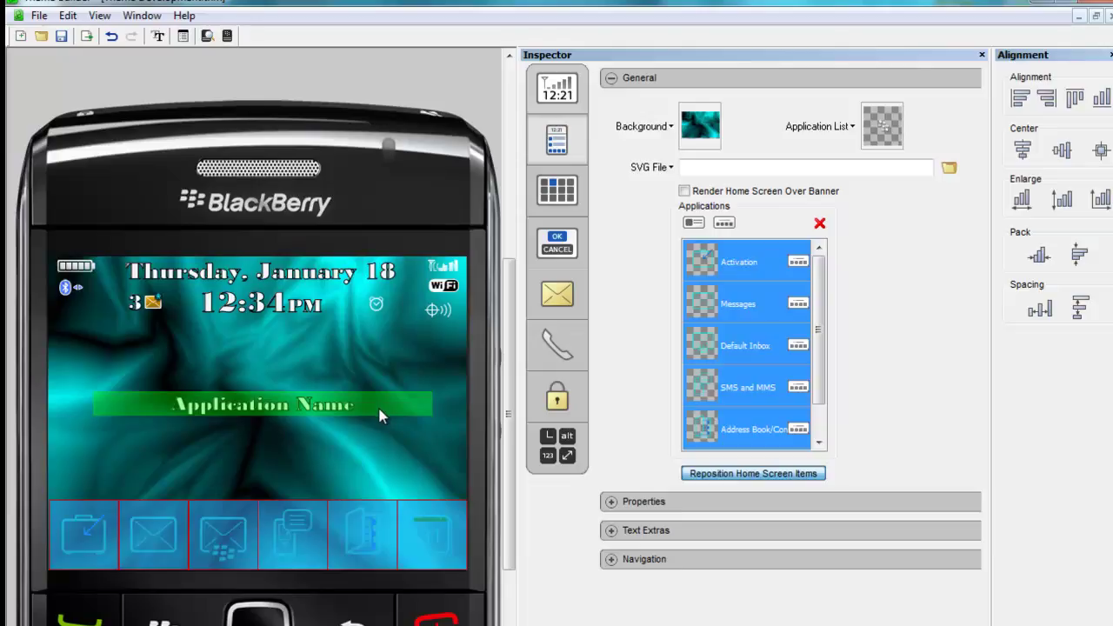
Try the Application Name status text directly above the icon row, and return it to the middle of the home screen
{"action": "left_click_drag", "start_coordinate": [380, 417], "coordinate": [374, 492]}
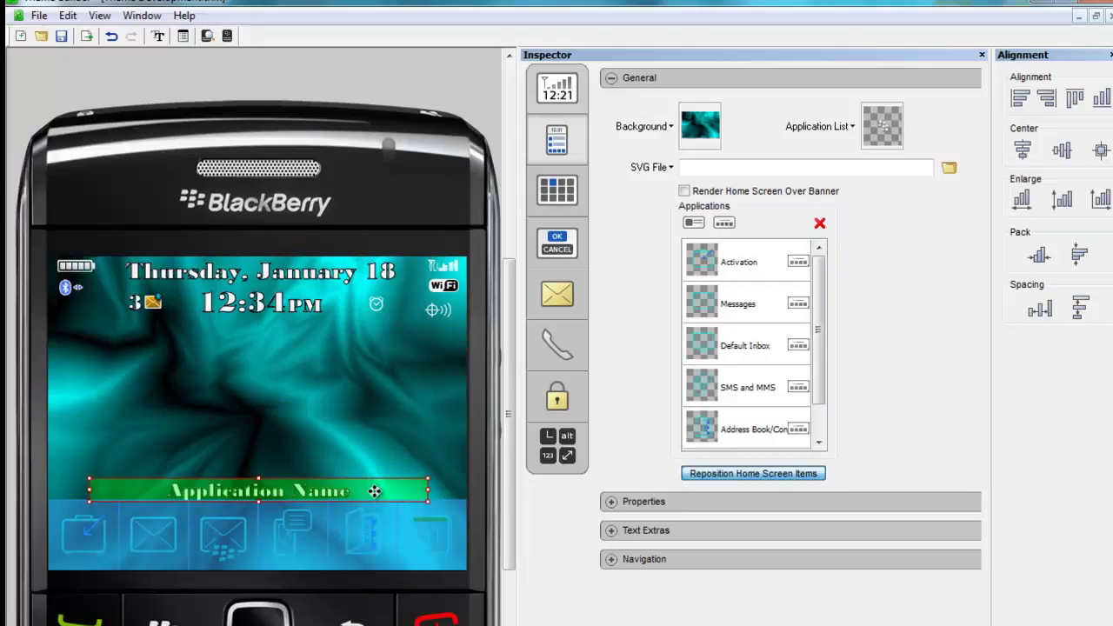
{"action": "left_click_drag", "start_coordinate": [374, 492], "coordinate": [369, 408]}
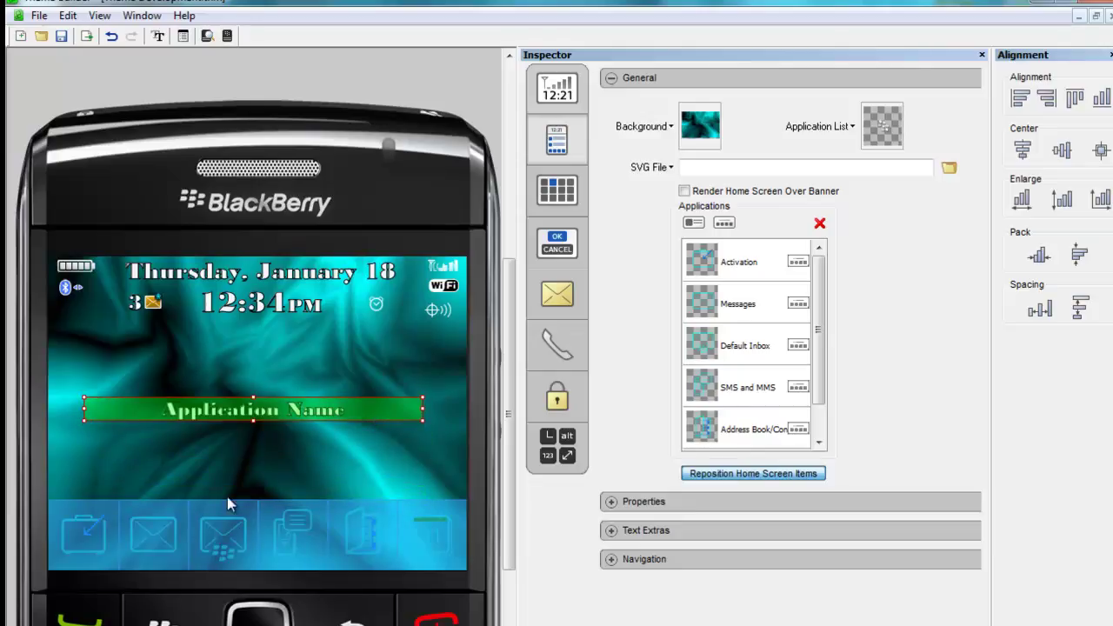
Move all six icons up slightly, place the Application Name status text beneath them at the home screen's lower edge, and finish repositioning
{"action": "left_click_drag", "start_coordinate": [38, 490], "coordinate": [474, 584]}
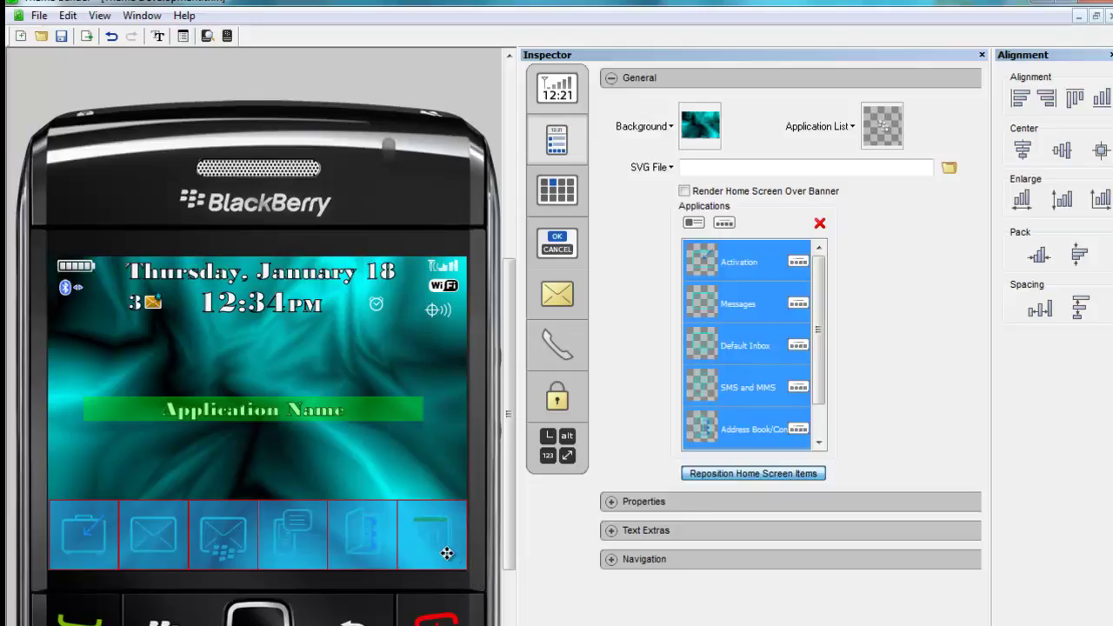
{"action": "left_click_drag", "start_coordinate": [438, 546], "coordinate": [439, 528]}
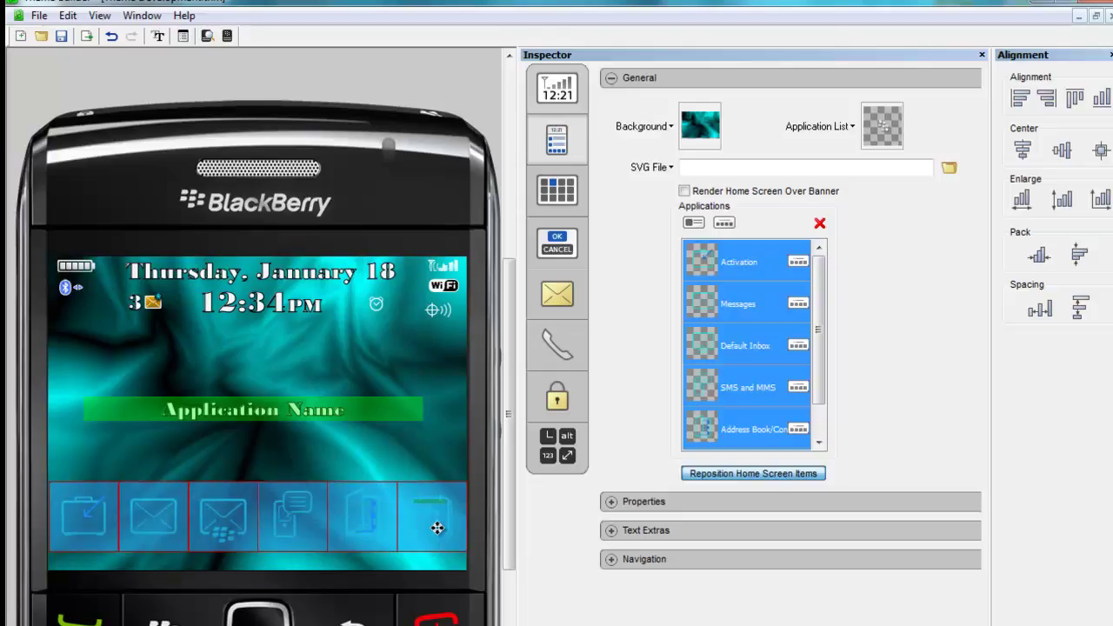
{"action": "left_click", "coordinate": [394, 484]}
{"action": "left_click_drag", "start_coordinate": [394, 487], "coordinate": [400, 559]}
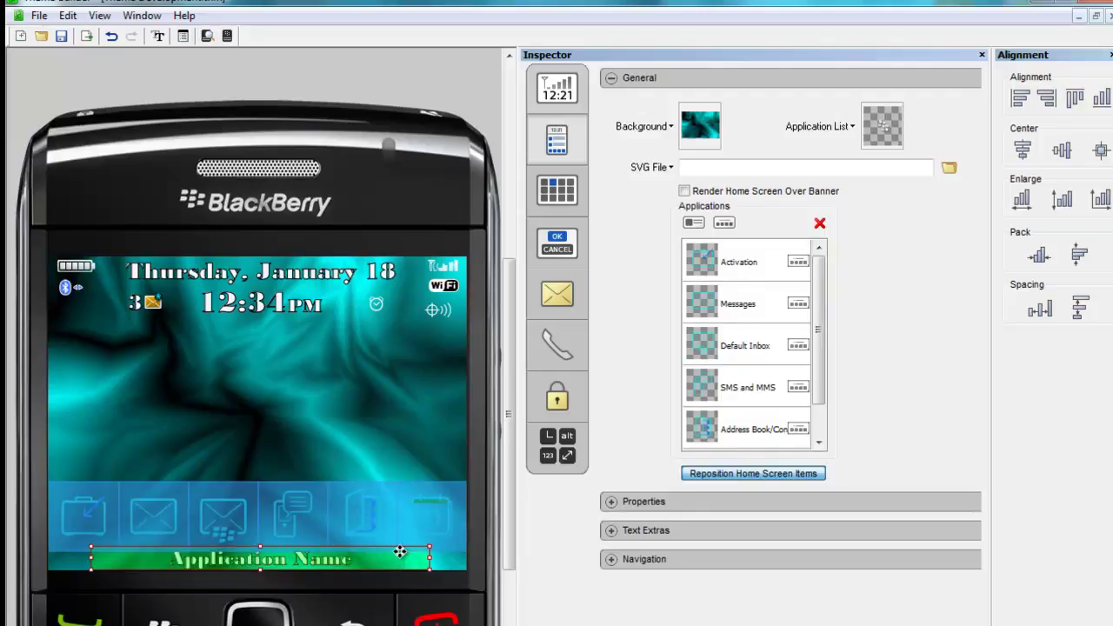
{"action": "left_click", "coordinate": [774, 476]}
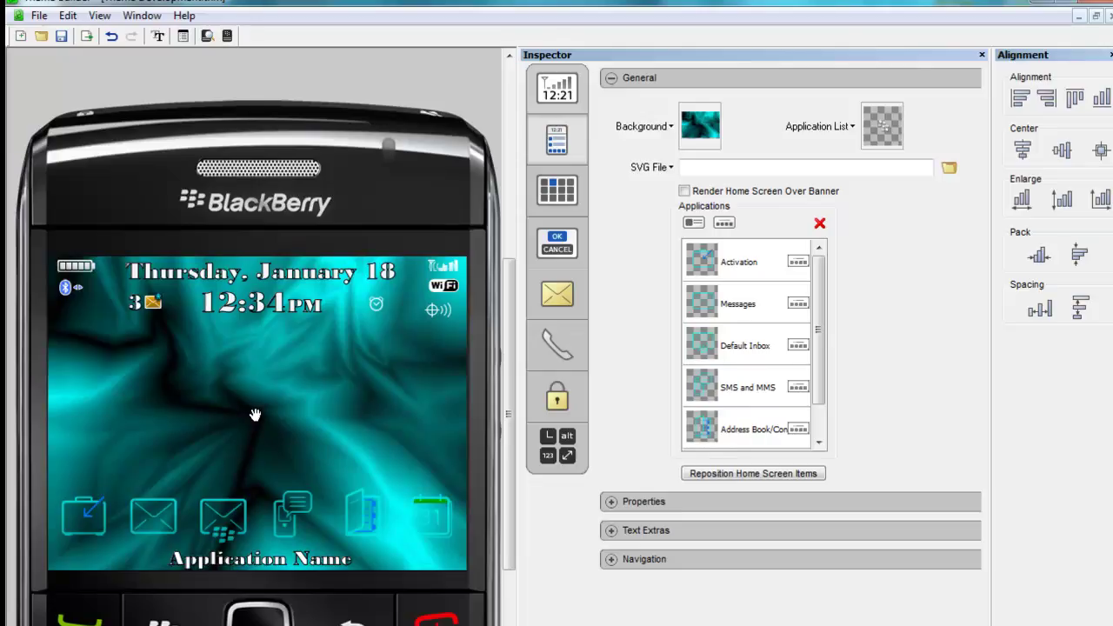
Open the home screen's Text Extras settings
{"action": "left_click", "coordinate": [611, 531]}
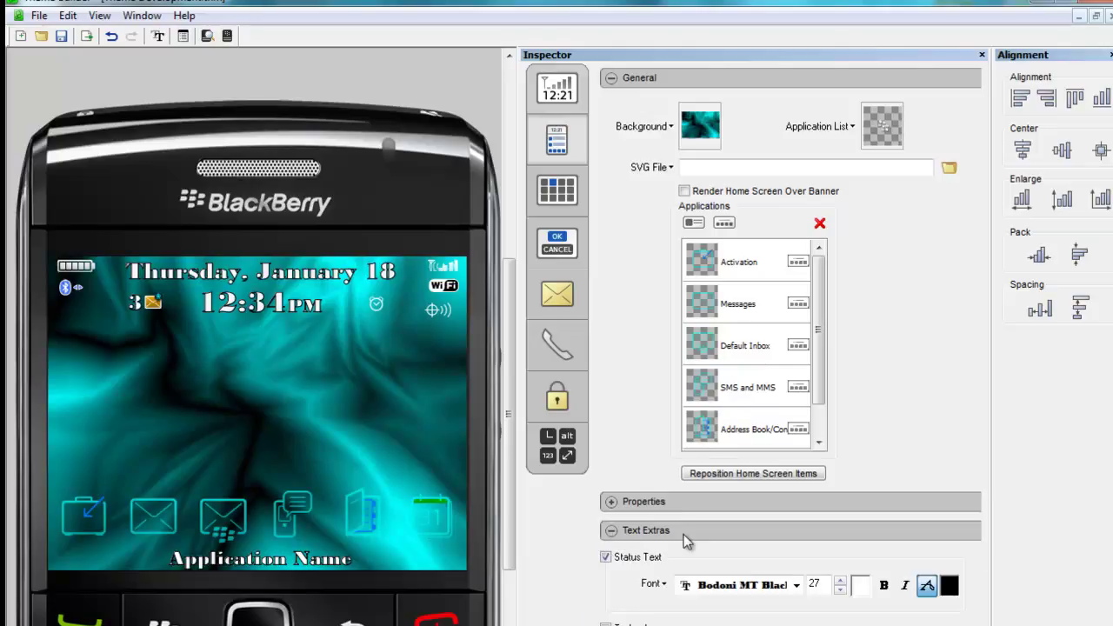